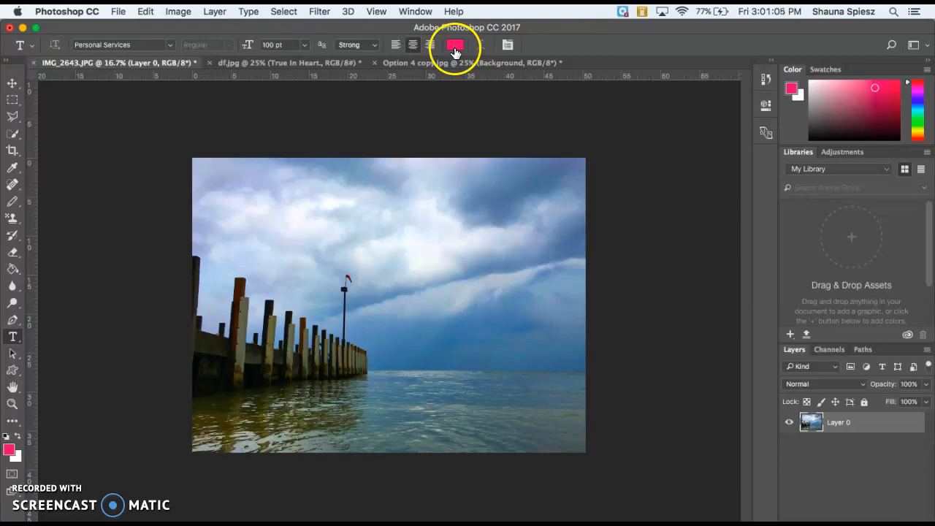
# - Set the text font to Copperplate Gothic Light and the font size to 100 pt
pyautogui.click(171, 47)
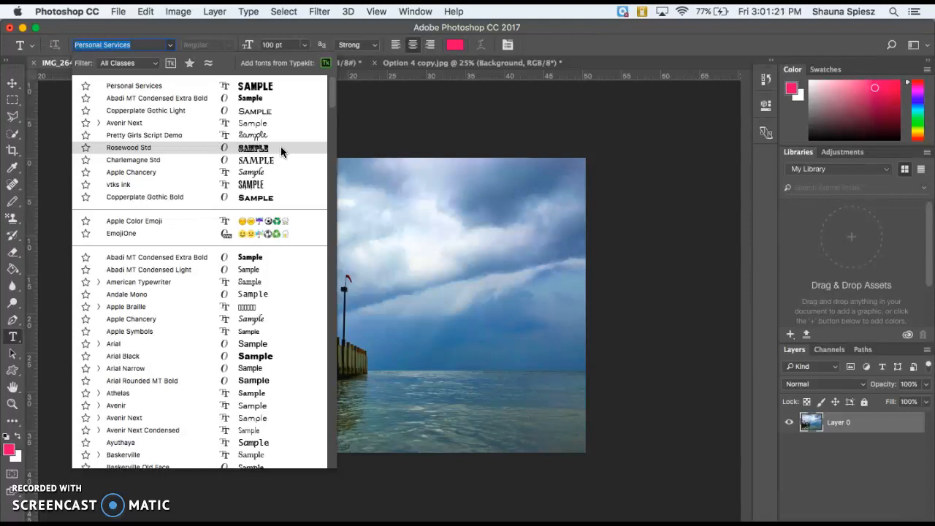
pyautogui.click(269, 111)
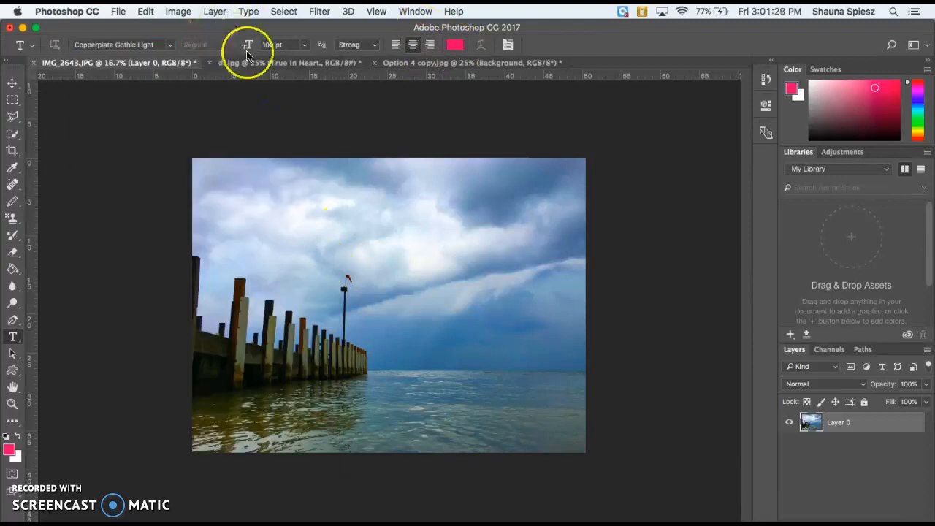
pyautogui.click(307, 45)
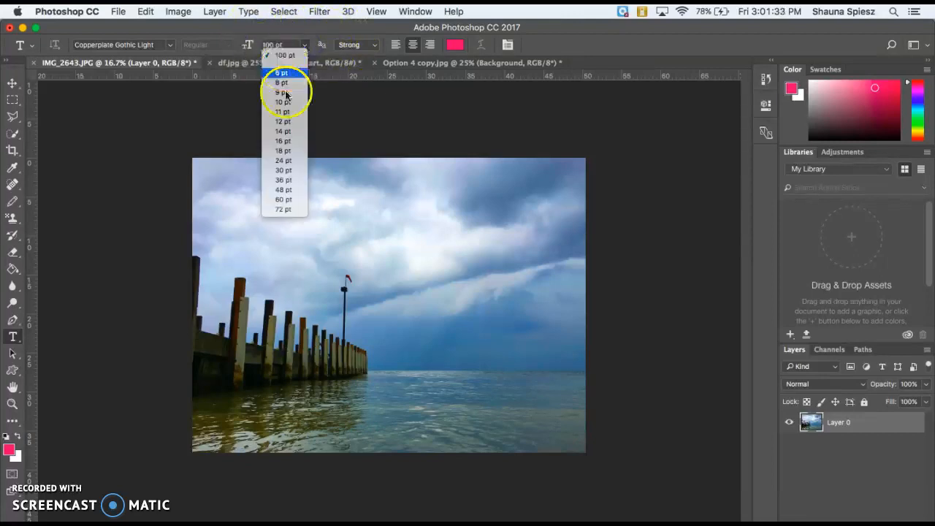
pyautogui.click(294, 210)
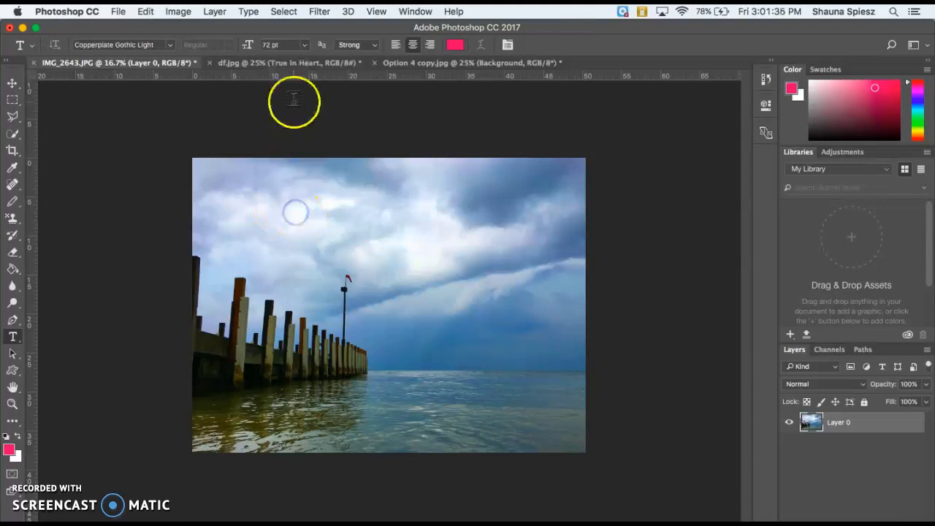
pyautogui.click(282, 45)
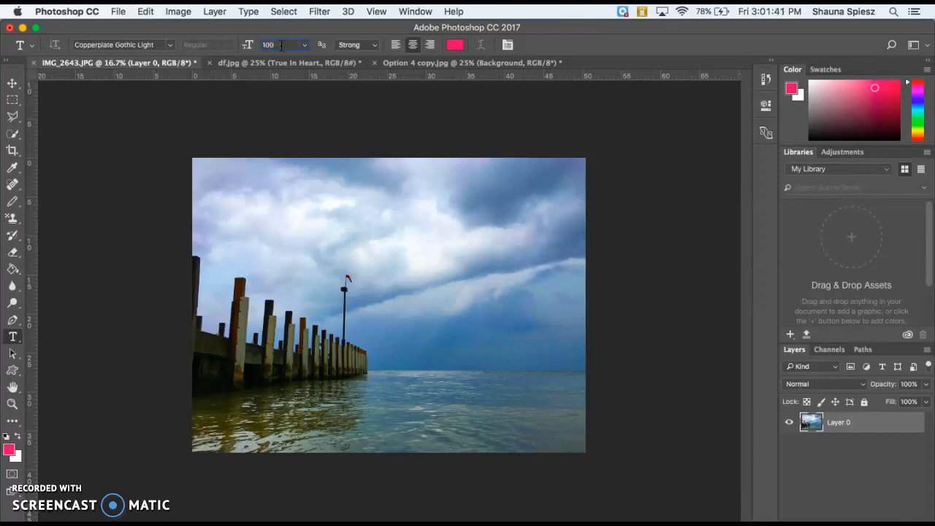
# - Change the text colour to near-black, hex 010101
pyautogui.click(456, 48)
pyautogui.moveTo(547, 268); pyautogui.dragTo(518, 302)
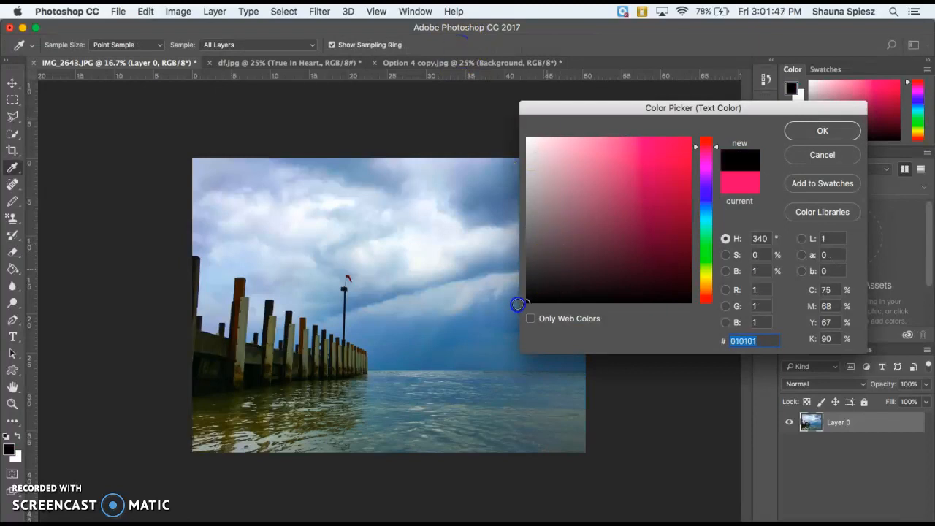
pyautogui.click(823, 130)
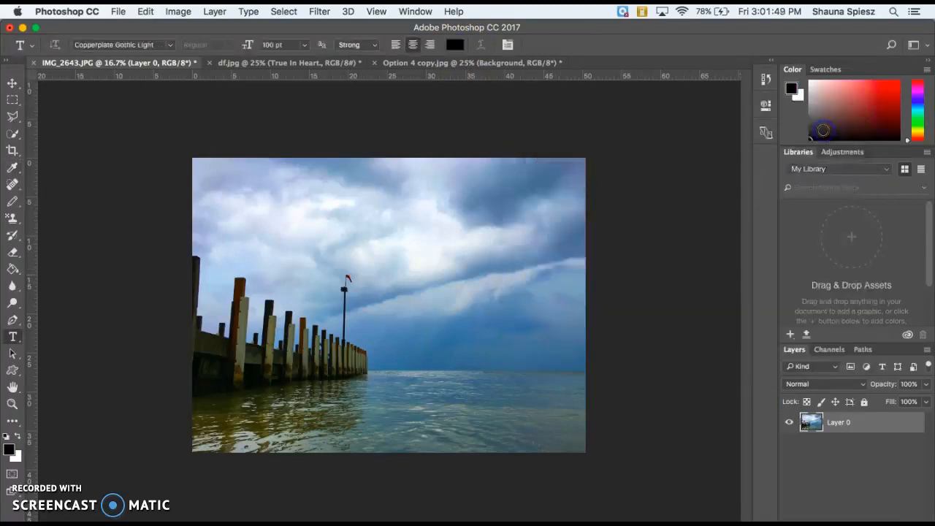
# - Add a text box across the sky reading "Your Actions Represent Who you are" and widen it so the text fits on one line
pyautogui.moveTo(290, 232); pyautogui.dragTo(564, 306)
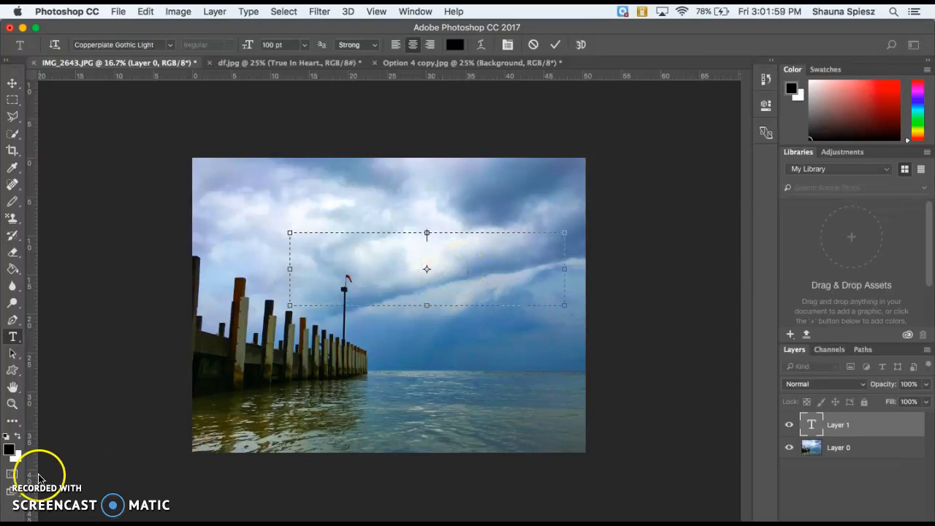
pyautogui.click(380, 255)
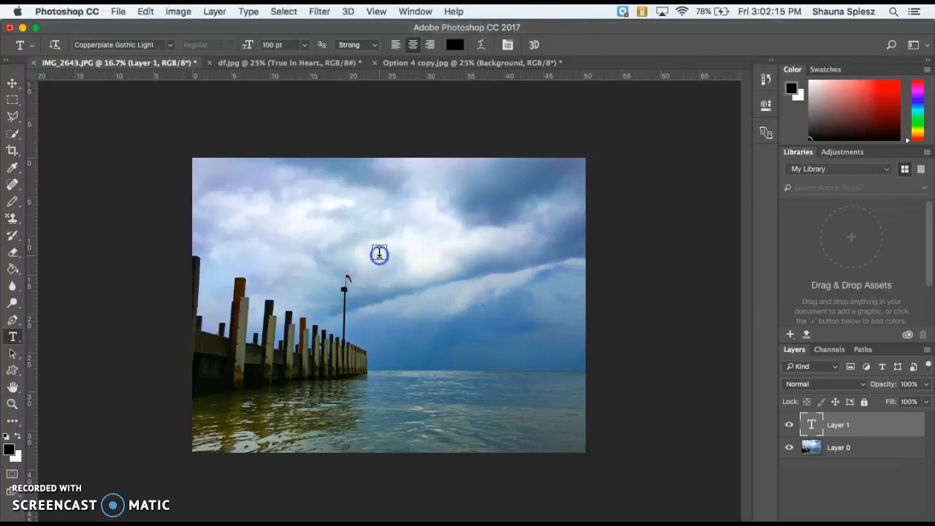
pyautogui.moveTo(320, 233); pyautogui.dragTo(499, 271)
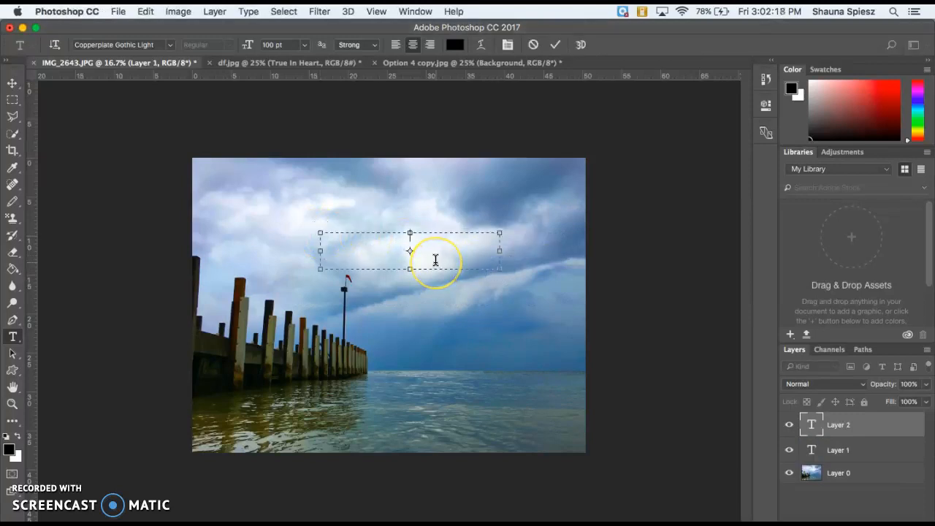
pyautogui.write('Your Actions Re')
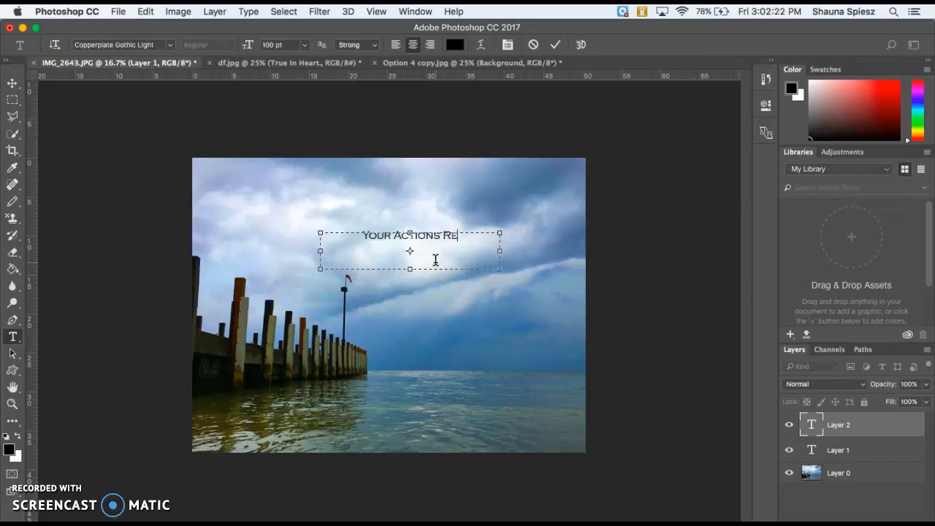
pyautogui.write('present Who')
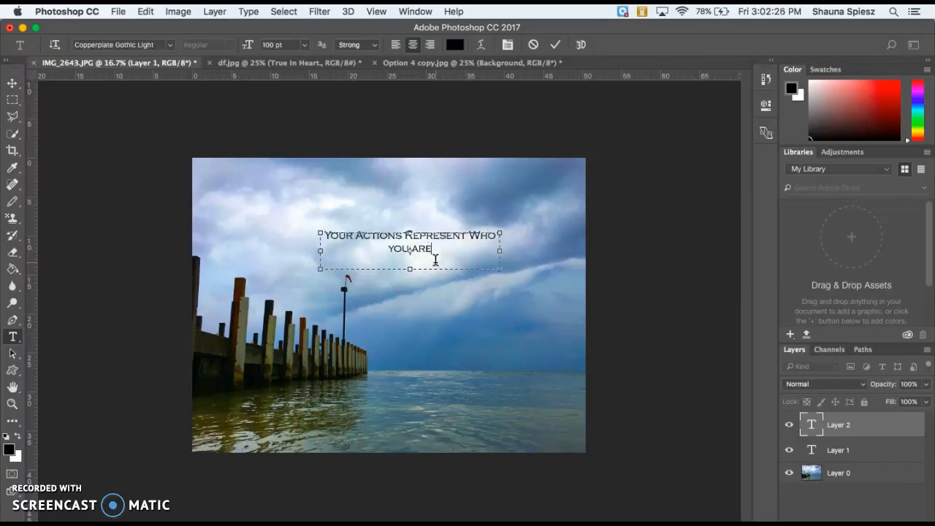
pyautogui.moveTo(500, 269); pyautogui.dragTo(564, 273)
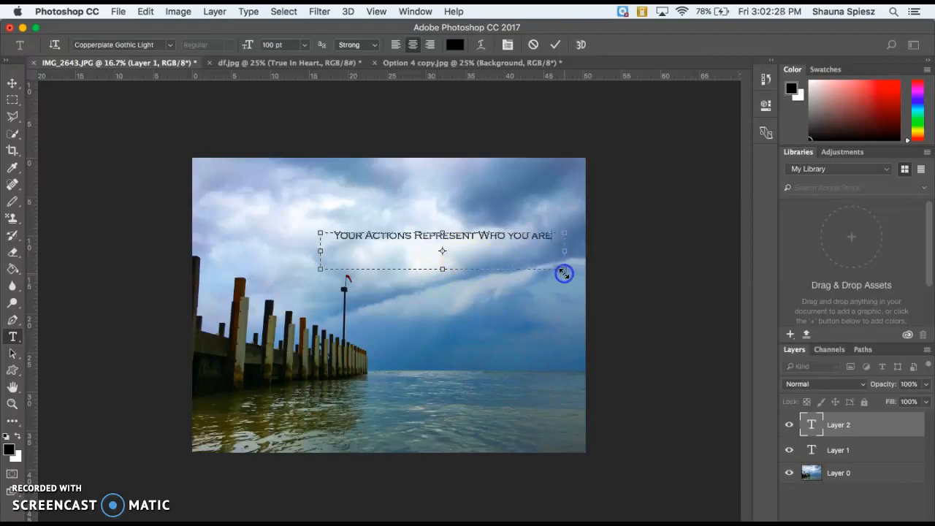
pyautogui.moveTo(320, 251); pyautogui.dragTo(277, 251)
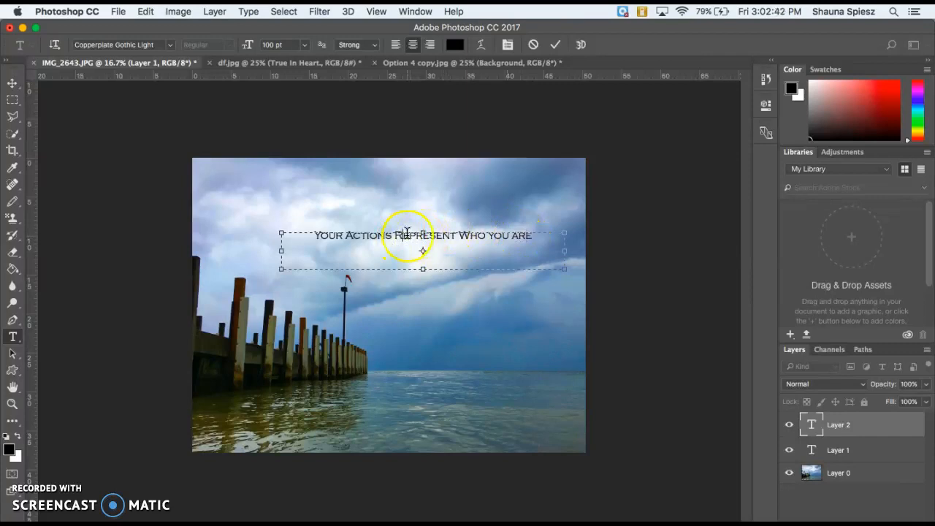
# - Enlarge the words "Your Actions" to 150 pt and commit the text
pyautogui.moveTo(393, 237); pyautogui.dragTo(265, 236)
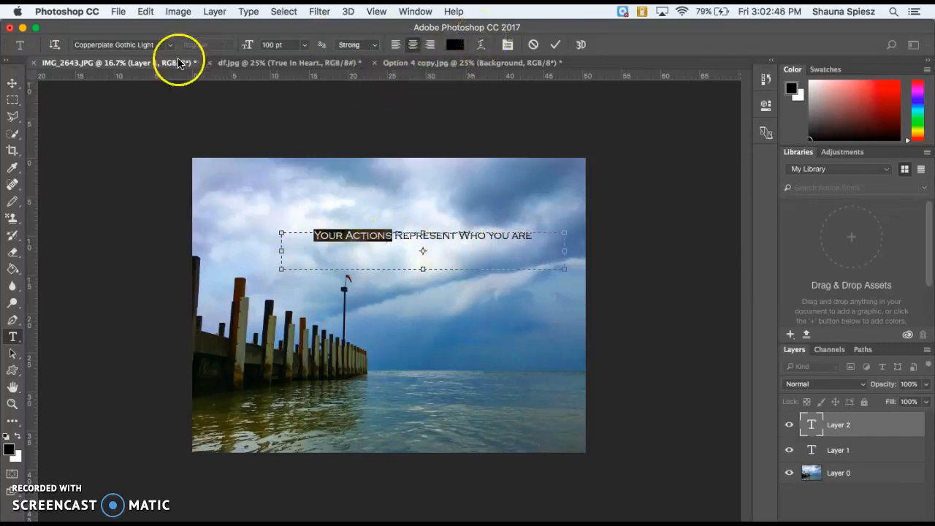
pyautogui.click(306, 46)
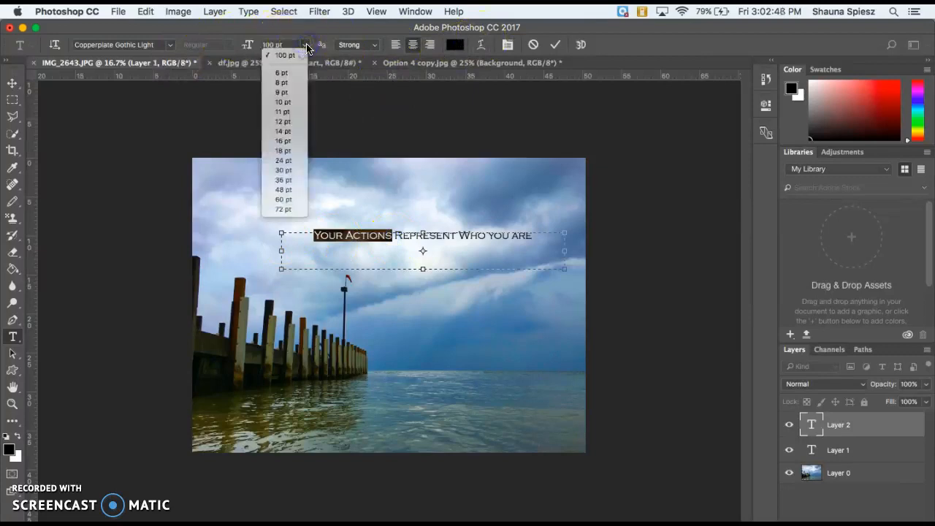
pyautogui.click(305, 46)
pyautogui.write('150')
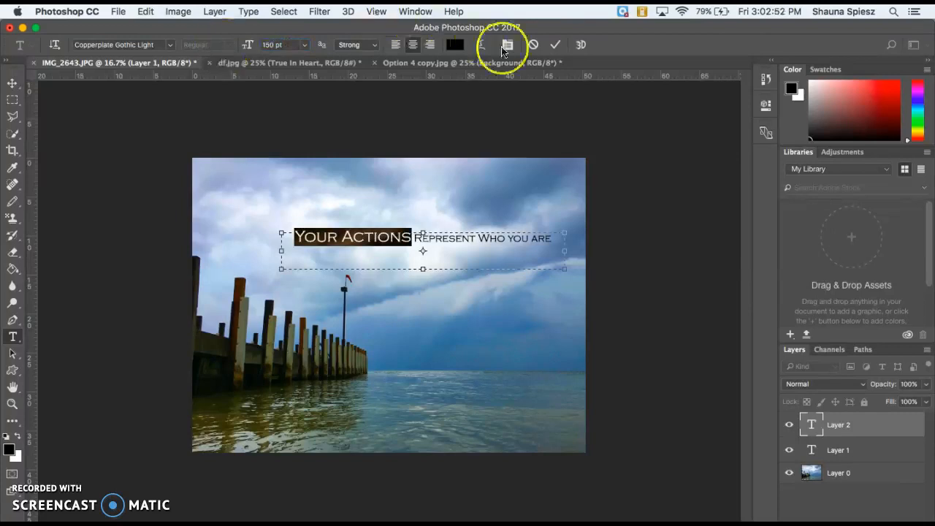
pyautogui.click(556, 45)
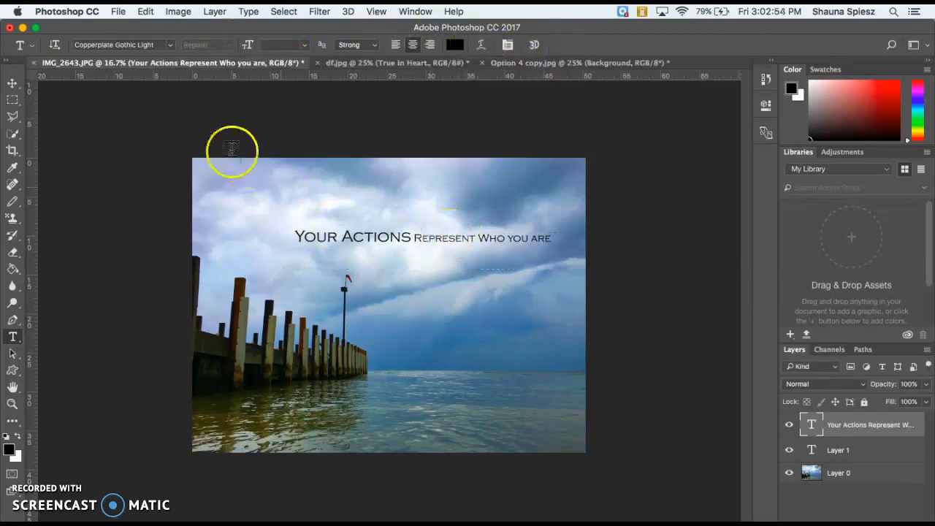
# - Reposition the text line from the sky down onto the water below the pier
pyautogui.click(12, 83)
pyautogui.moveTo(444, 241); pyautogui.dragTo(359, 192)
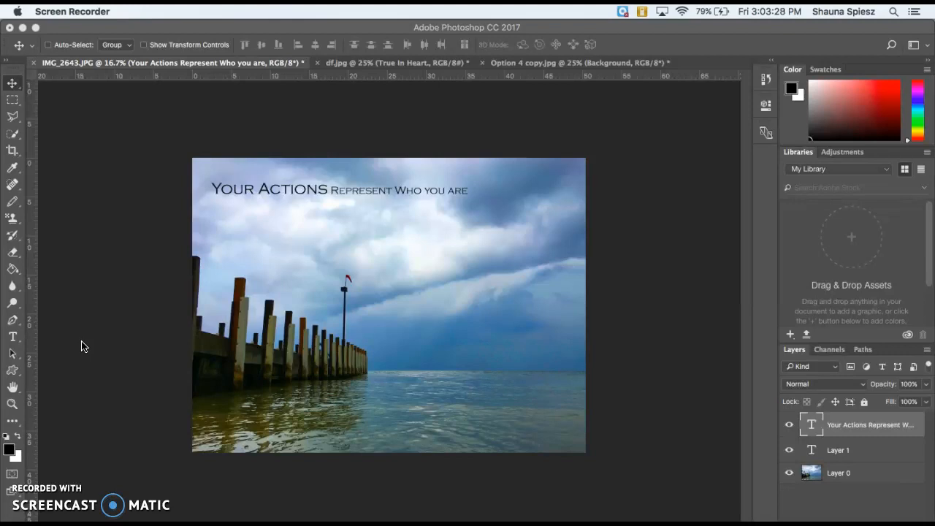
pyautogui.click(285, 182)
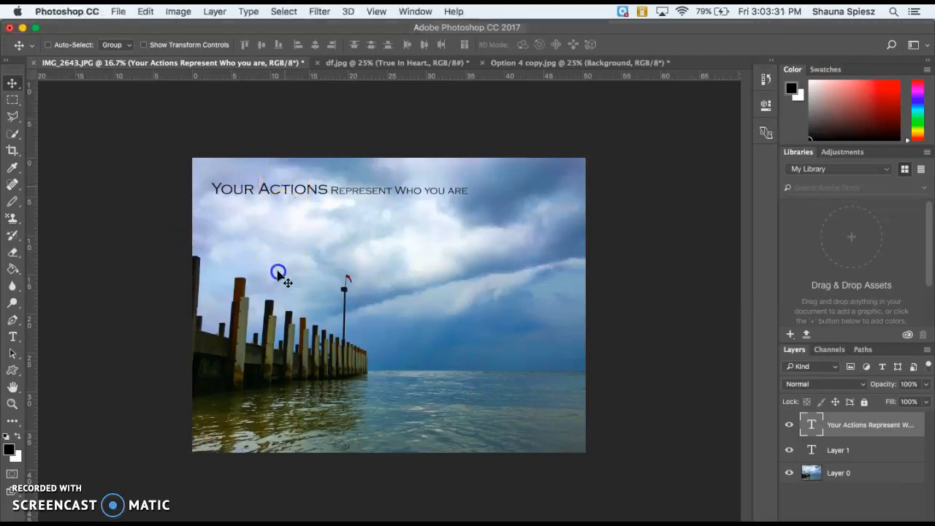
pyautogui.moveTo(271, 188); pyautogui.dragTo(452, 384)
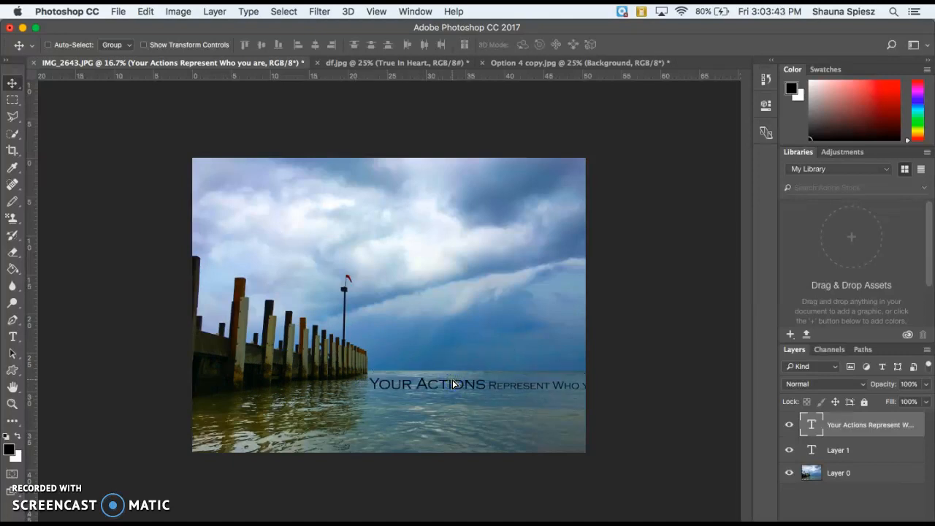
pyautogui.moveTo(452, 383); pyautogui.dragTo(340, 413)
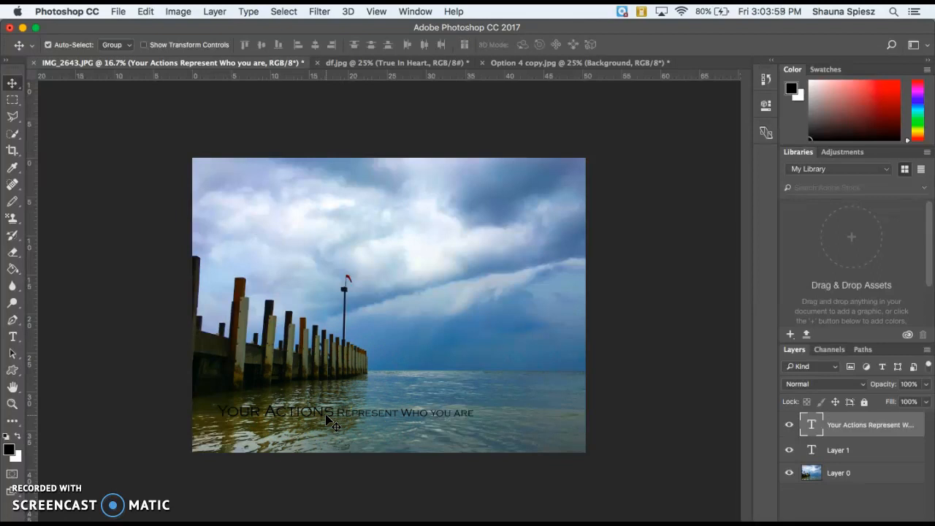
# - Rotate the text line slightly counterclockwise and move it up against the base of the pier
pyautogui.press('super+t')
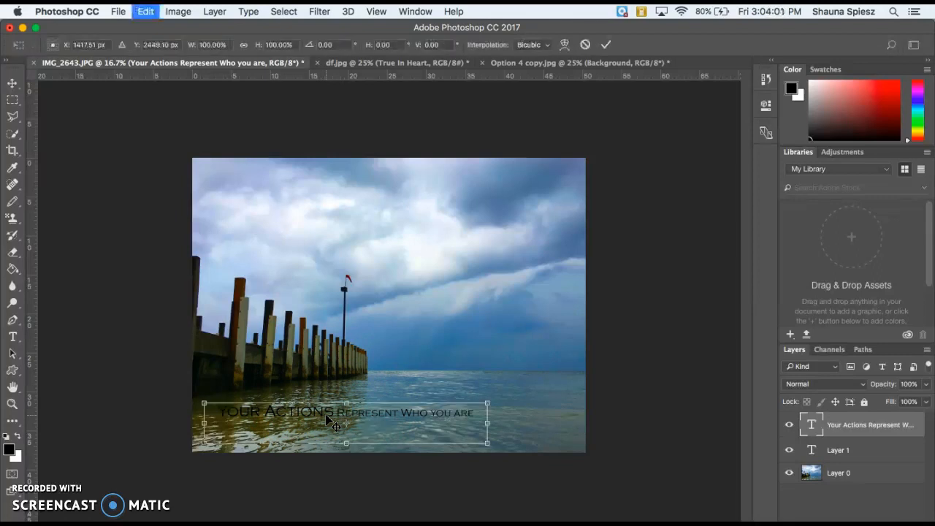
pyautogui.moveTo(345, 390); pyautogui.dragTo(333, 358)
pyautogui.click(606, 45)
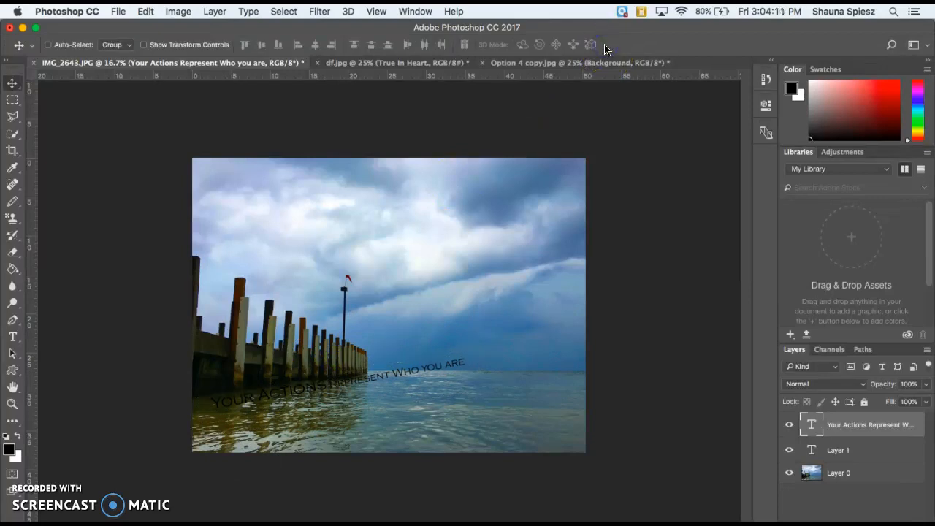
pyautogui.moveTo(348, 388); pyautogui.dragTo(333, 395)
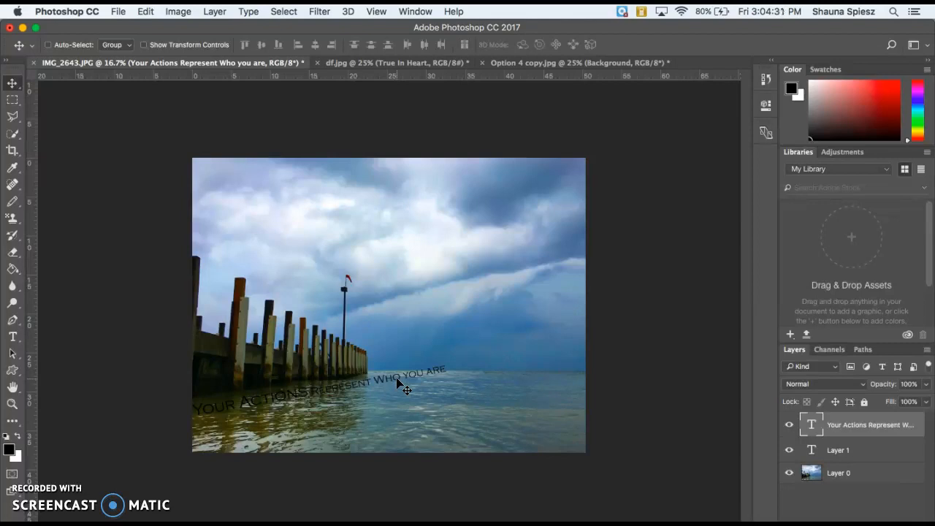
# - Squeeze the tilted text line narrower and adjust its rotation and position so it runs along the pier's waterline
pyautogui.press('cmd+t')
pyautogui.moveTo(463, 399); pyautogui.dragTo(379, 409)
pyautogui.moveTo(345, 376); pyautogui.dragTo(352, 390)
pyautogui.moveTo(293, 355); pyautogui.dragTo(296, 357)
pyautogui.moveTo(301, 397); pyautogui.dragTo(298, 397)
pyautogui.click(606, 44)
pyautogui.click(249, 418)
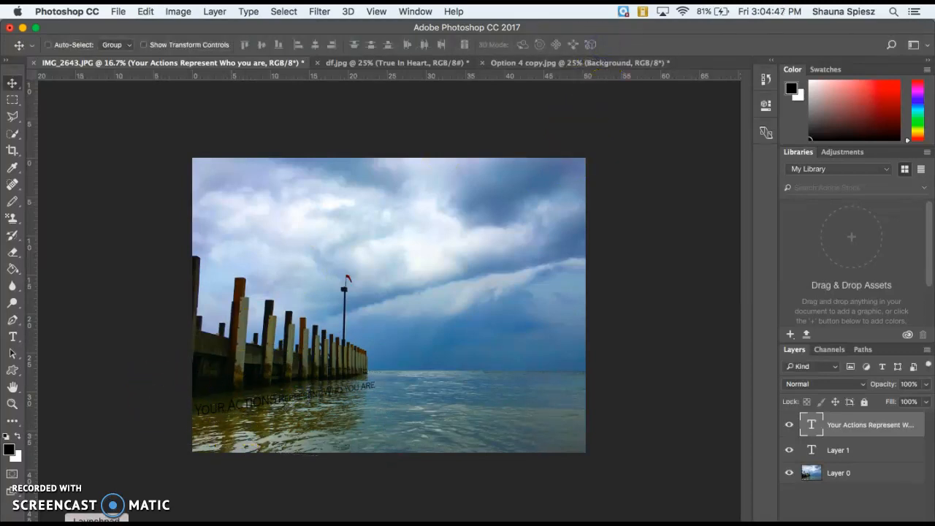
# - Add a separate text box reading "Your Actions" beside the pier and move it down to just above the horizon
pyautogui.click(386, 302)
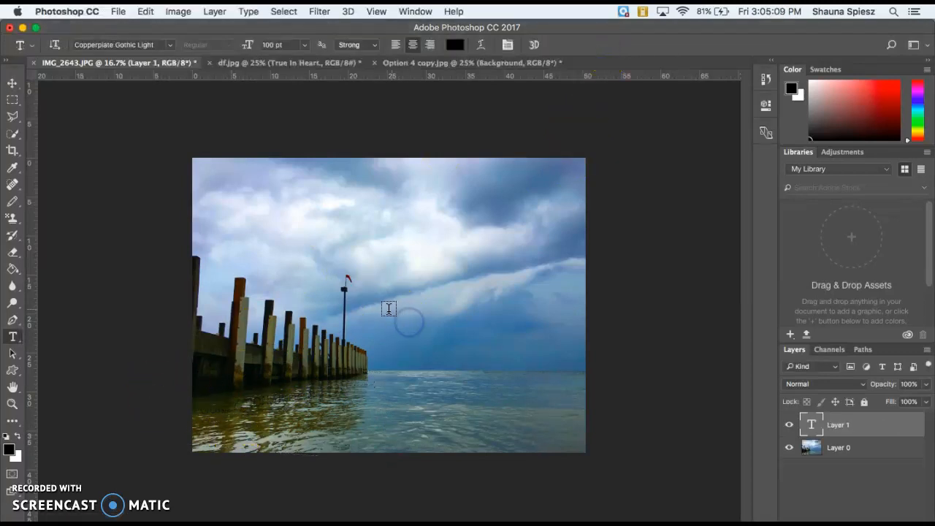
pyautogui.moveTo(388, 314); pyautogui.dragTo(510, 361)
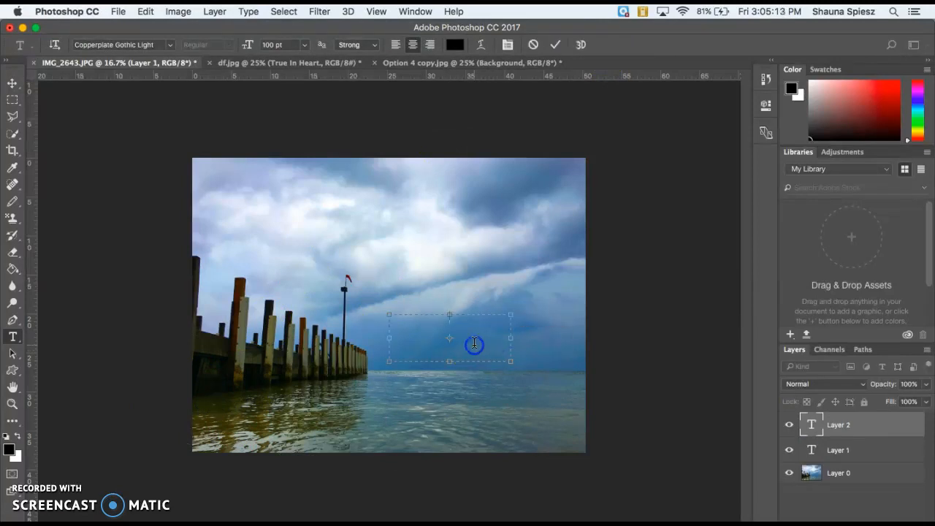
pyautogui.write('Your Actions')
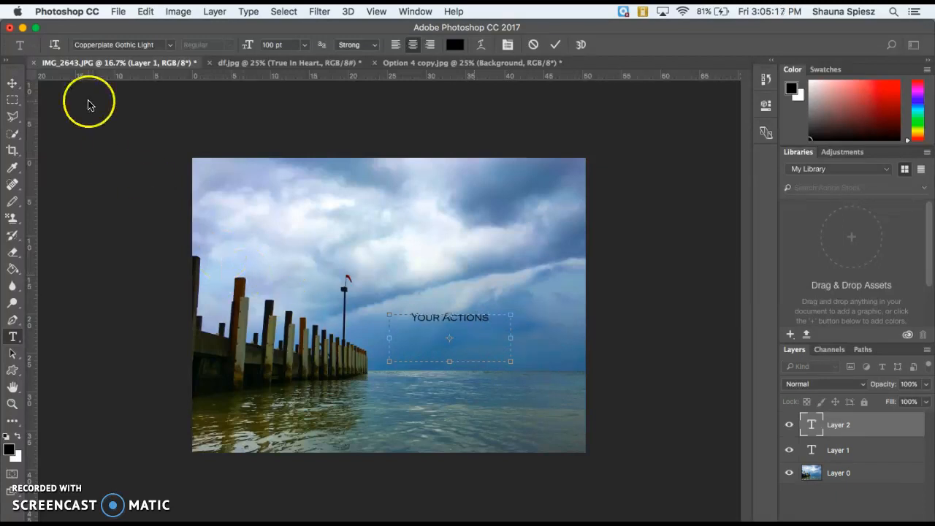
pyautogui.click(11, 83)
pyautogui.moveTo(461, 320); pyautogui.dragTo(460, 360)
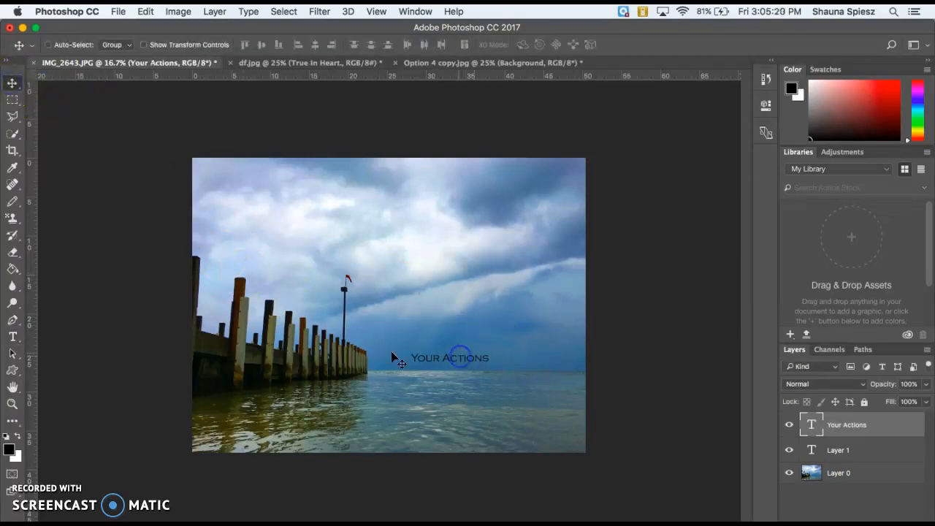
# - Add a second text box reading "Represent who you are" on the water under "Your Actions" and nudge it into place
pyautogui.click(12, 336)
pyautogui.moveTo(411, 378); pyautogui.dragTo(530, 417)
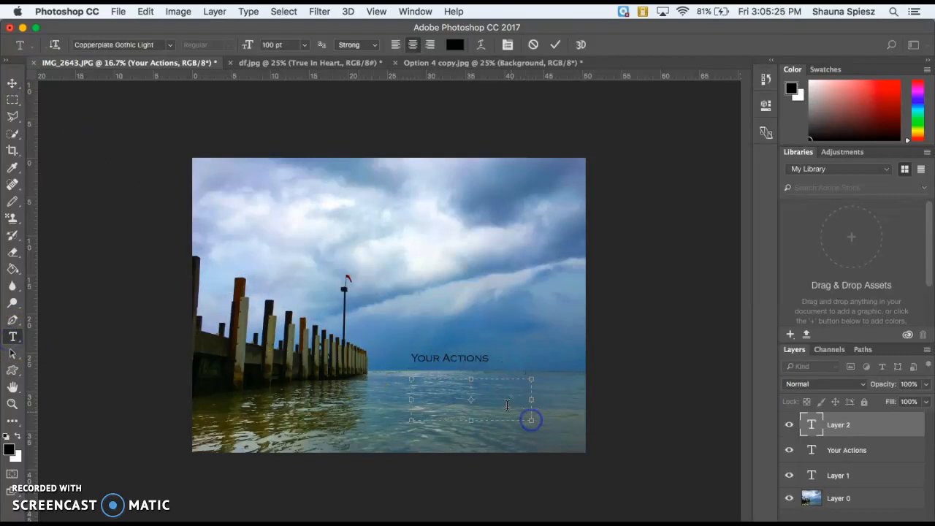
pyautogui.click(541, 384)
pyautogui.moveTo(391, 378); pyautogui.dragTo(526, 425)
pyautogui.click(471, 400)
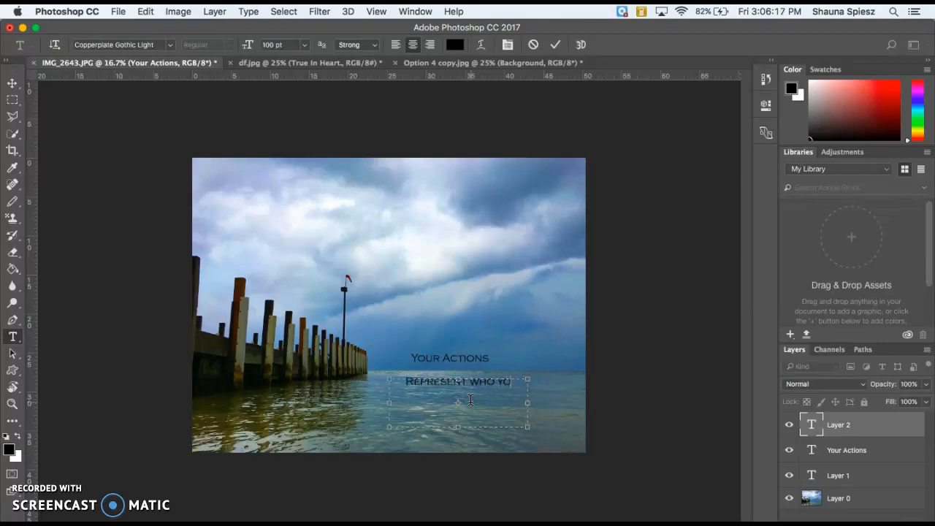
pyautogui.click(12, 83)
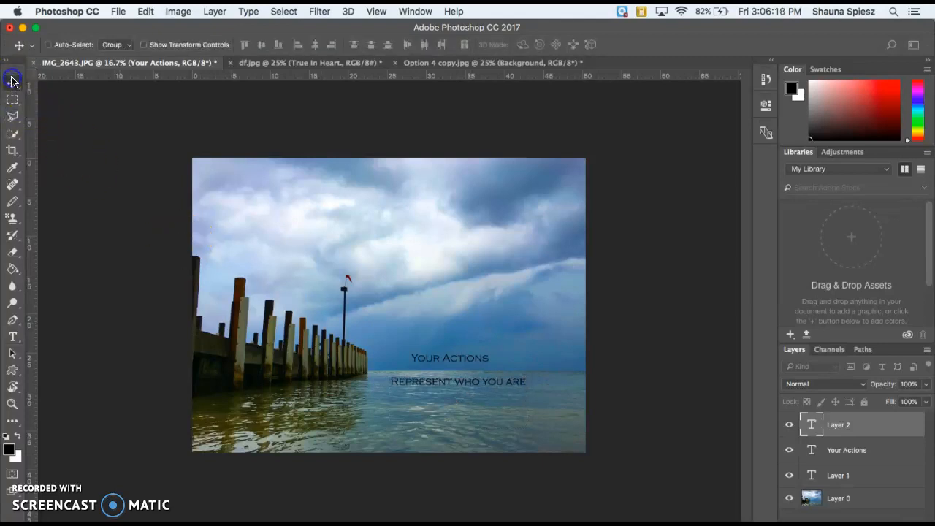
pyautogui.moveTo(488, 376); pyautogui.dragTo(486, 378)
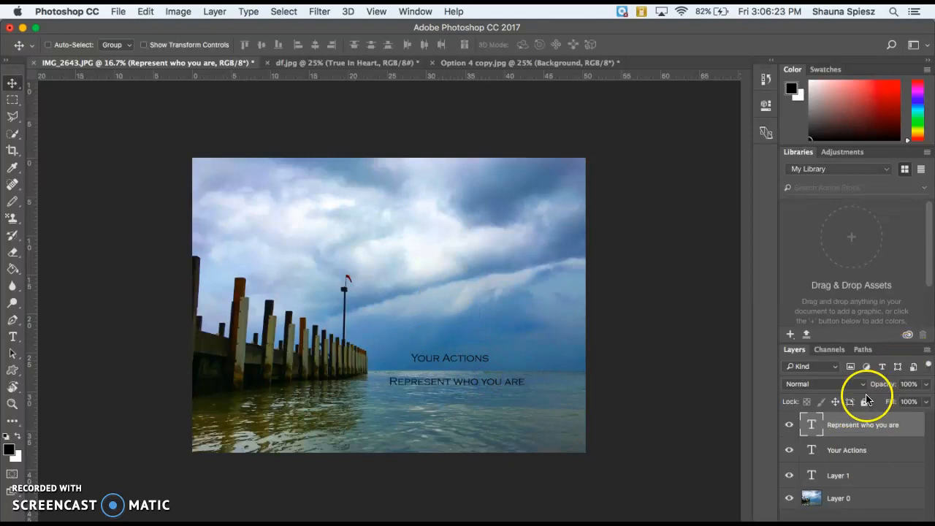
# - Move the "Your Actions" text down slightly so it sits just above "Represent who you are"
pyautogui.click(866, 450)
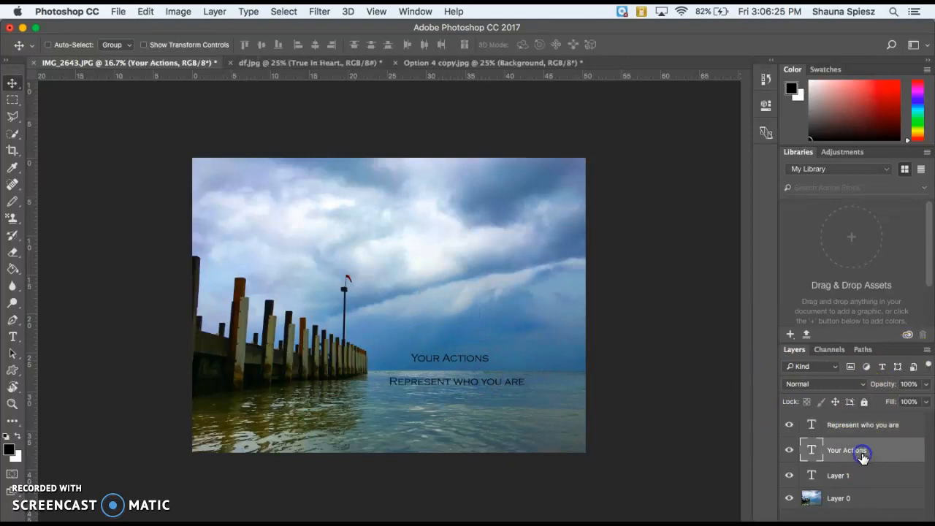
pyautogui.moveTo(461, 357); pyautogui.dragTo(459, 364)
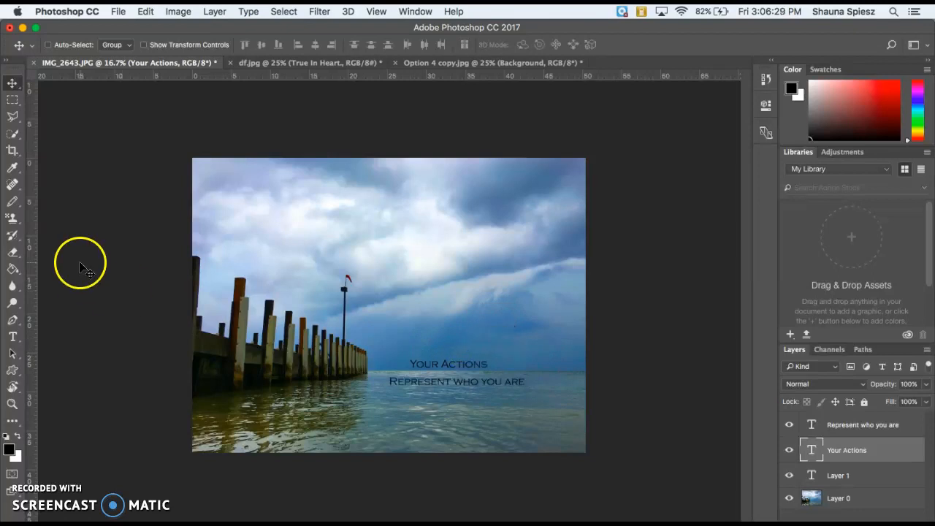
# - Enlarge the "Your Actions" text to 250 pt and widen its text box so the phrase fits on one line
pyautogui.click(11, 338)
pyautogui.click(468, 363)
pyautogui.tripleClick(459, 365)
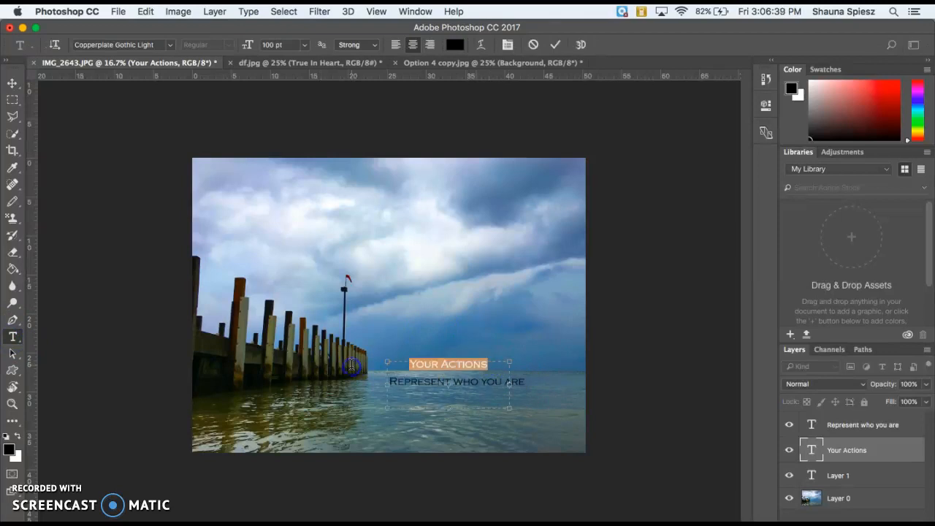
pyautogui.click(305, 45)
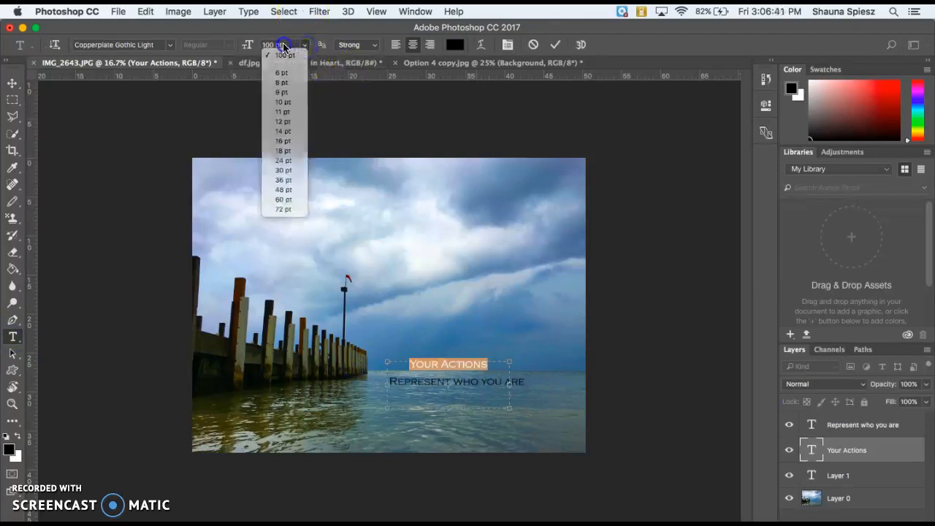
pyautogui.click(282, 44)
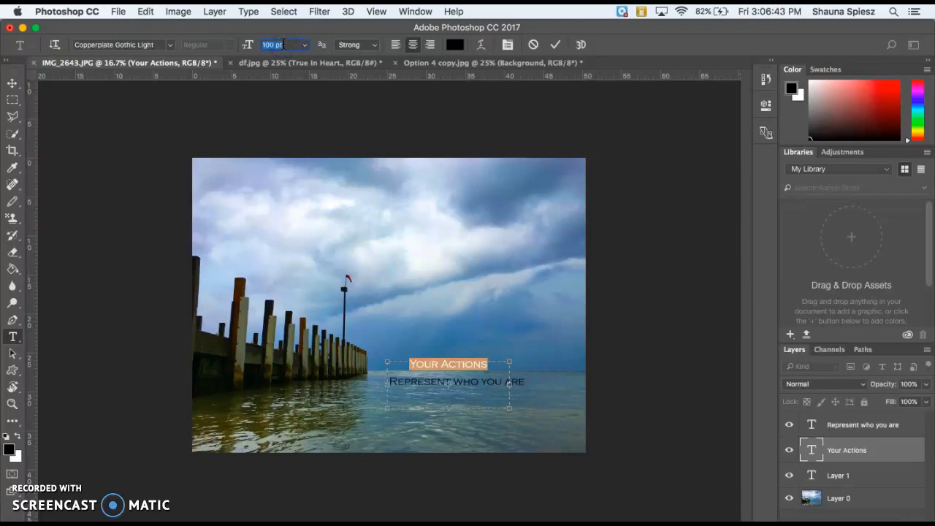
pyautogui.write('250')
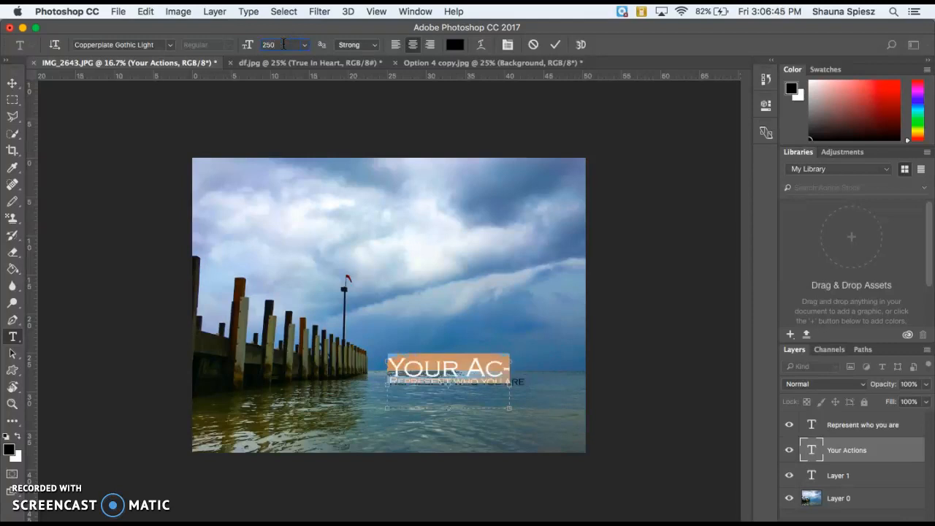
pyautogui.moveTo(509, 388); pyautogui.dragTo(595, 388)
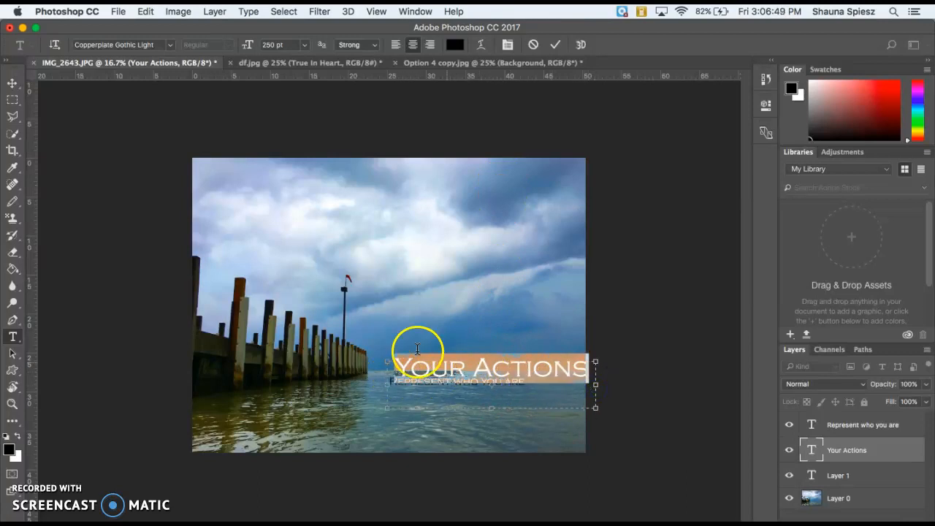
pyautogui.click(556, 48)
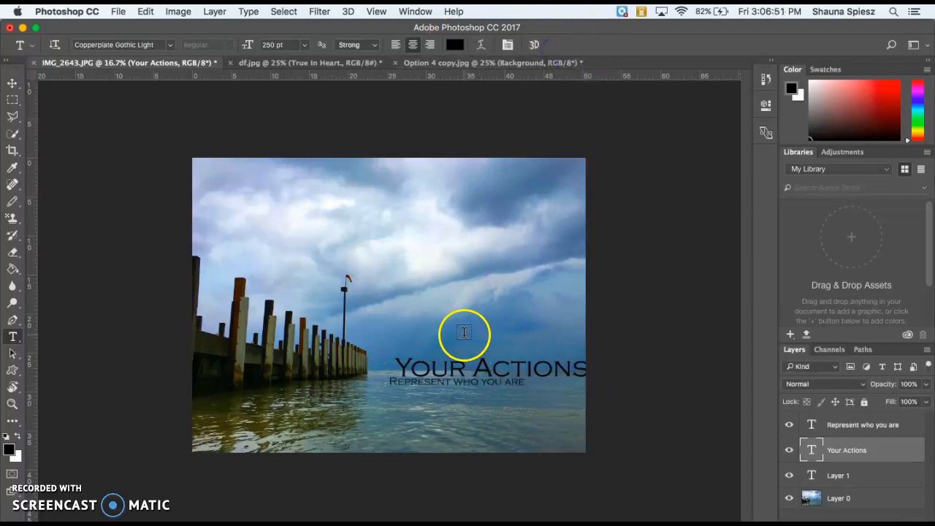
# - Move "Your Actions" left and slightly up beside the pier's end, and shift "Represent who you are" to sit centred beneath it
pyautogui.click(11, 85)
pyautogui.moveTo(489, 359)
pyautogui.mouseDown()
pyautogui.moveTo(480, 343)
pyautogui.moveTo(471, 355)
pyautogui.mouseUp()
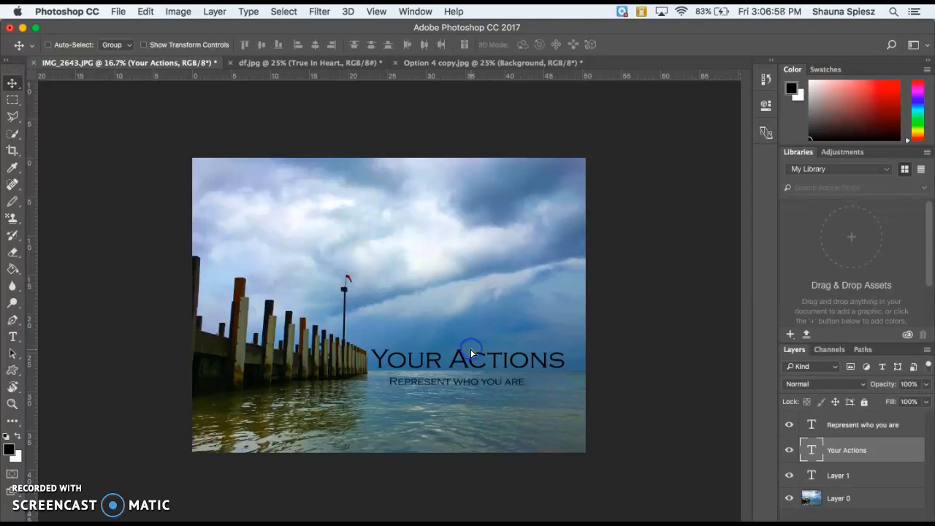
pyautogui.click(863, 426)
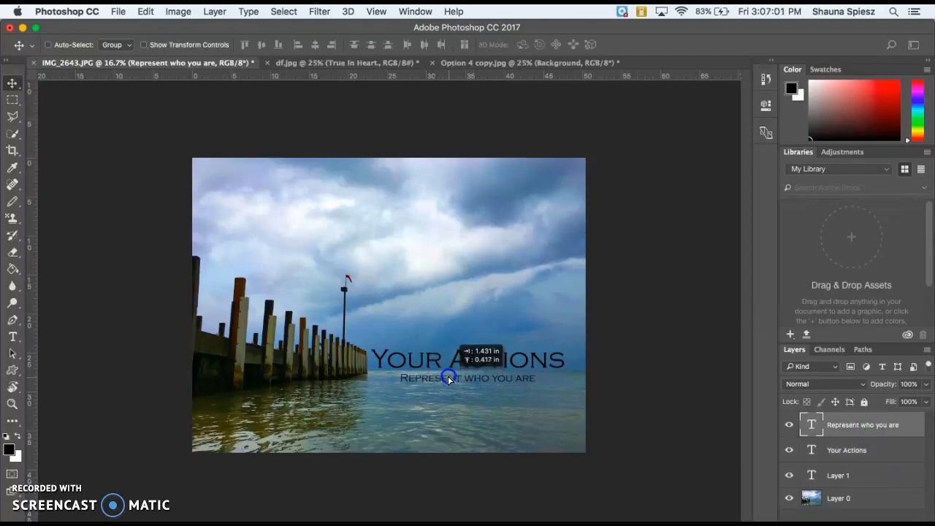